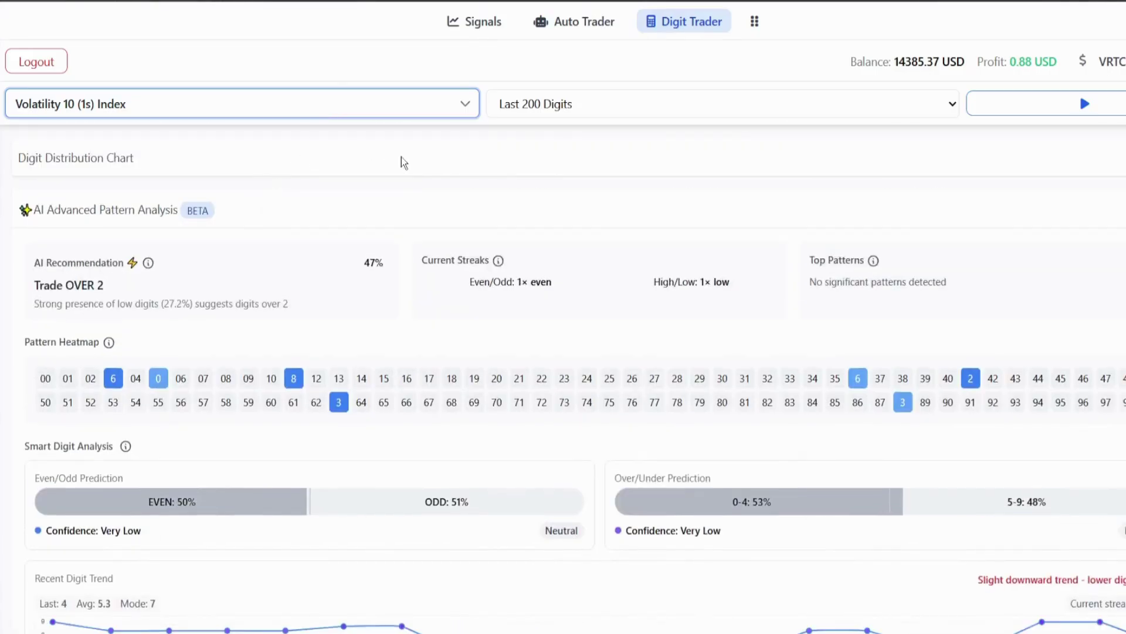
Check the Signals page, then return to Digit Trader showing Volatility 100 Index.
{"action": "left_click", "coordinate": [468, 27]}
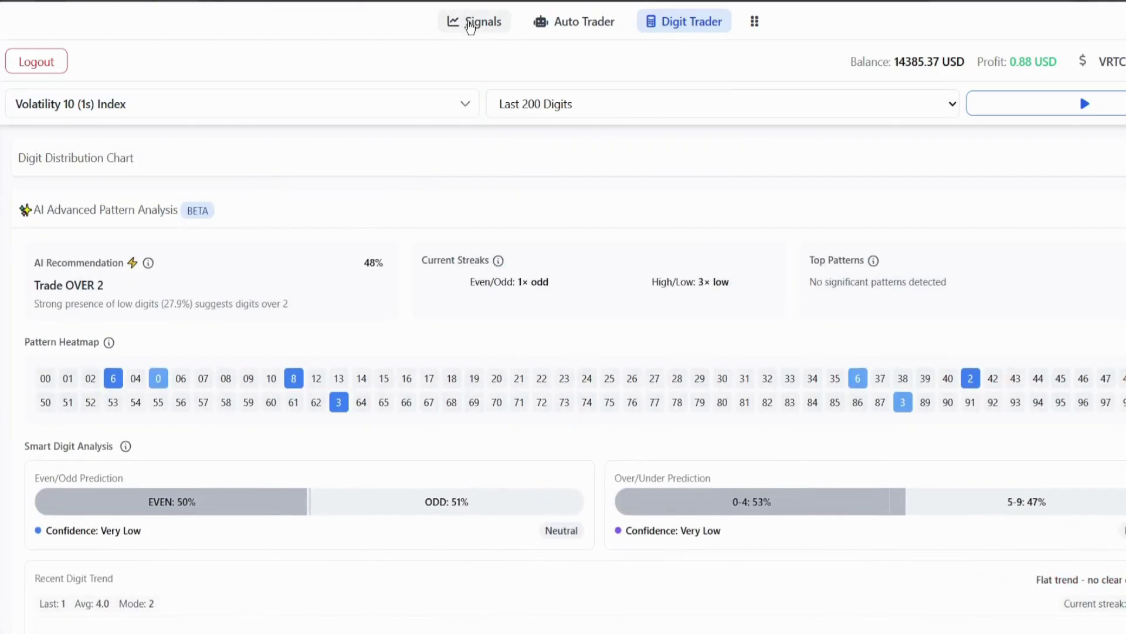
{"action": "left_click", "coordinate": [459, 25]}
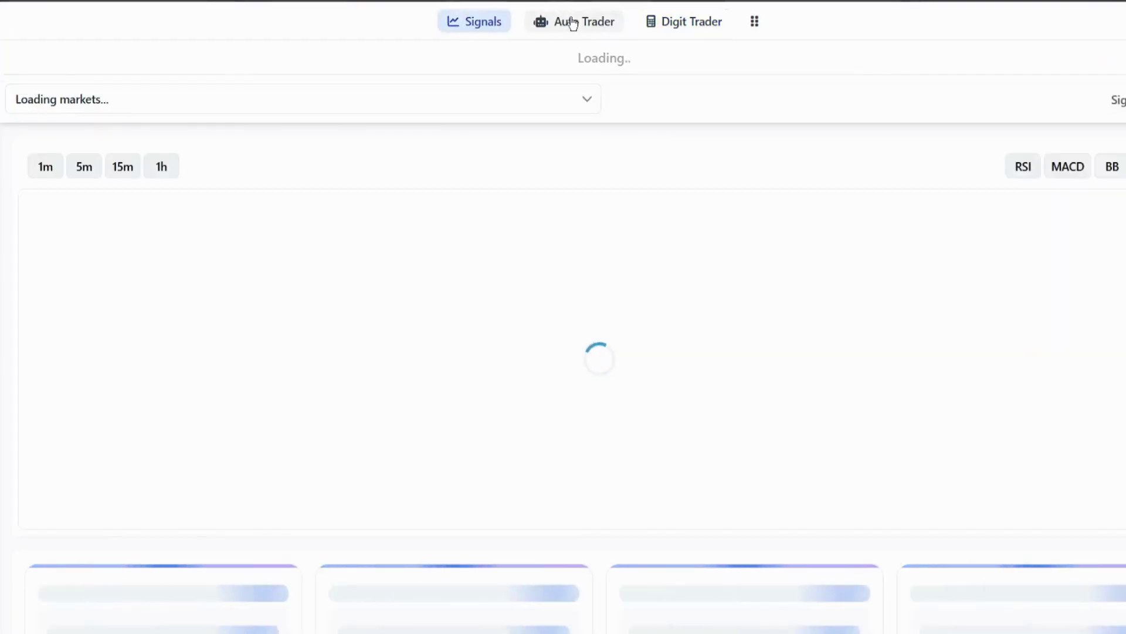
{"action": "left_click", "coordinate": [683, 32]}
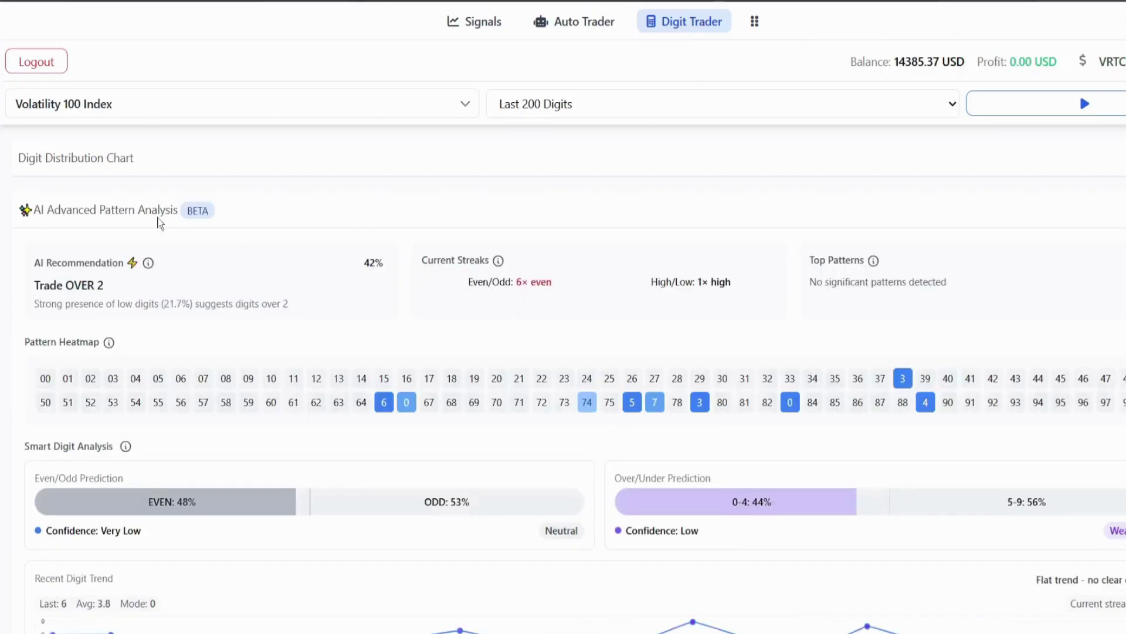
Pick Volatility 10 (1s) Index from the market dropdown.
{"action": "left_click", "coordinate": [261, 100]}
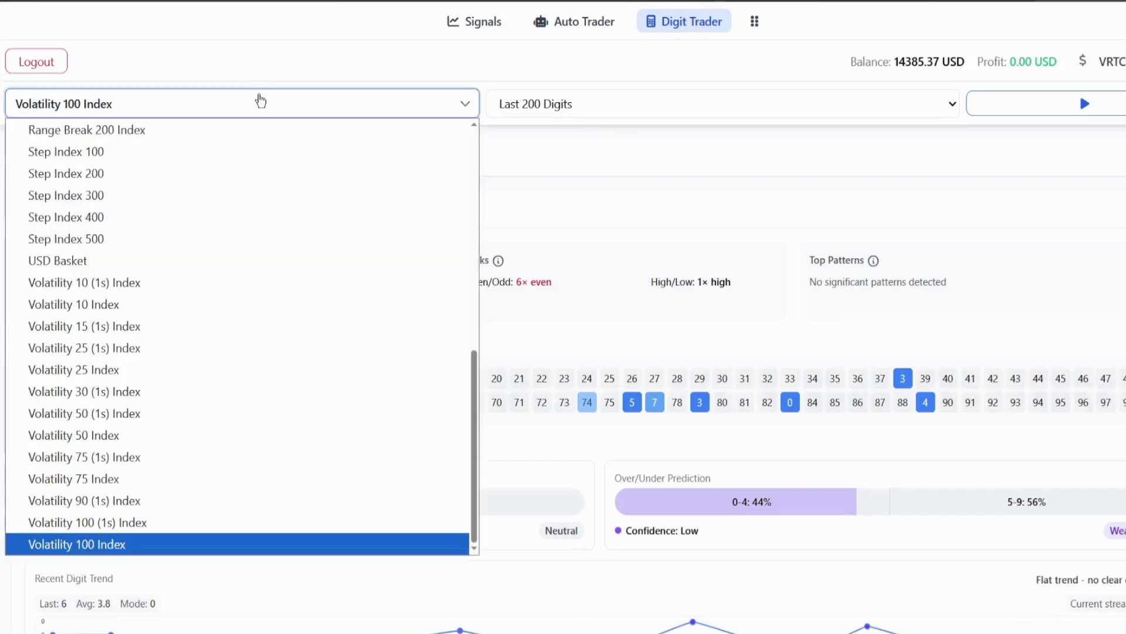
{"action": "left_click", "coordinate": [117, 291]}
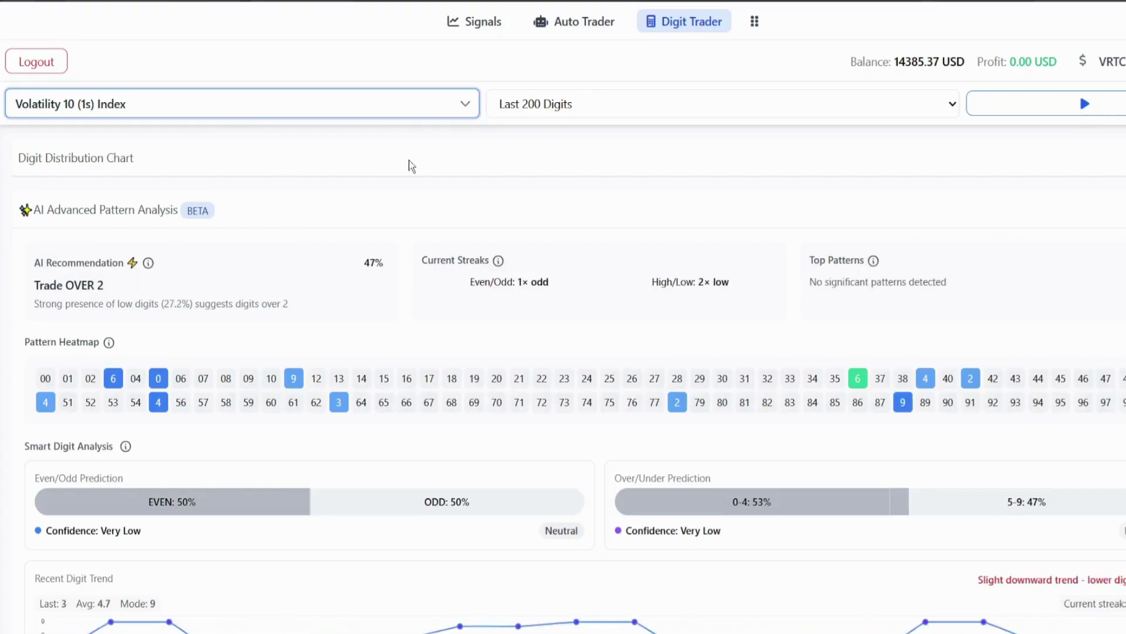
{"action": "left_click", "coordinate": [589, 103]}
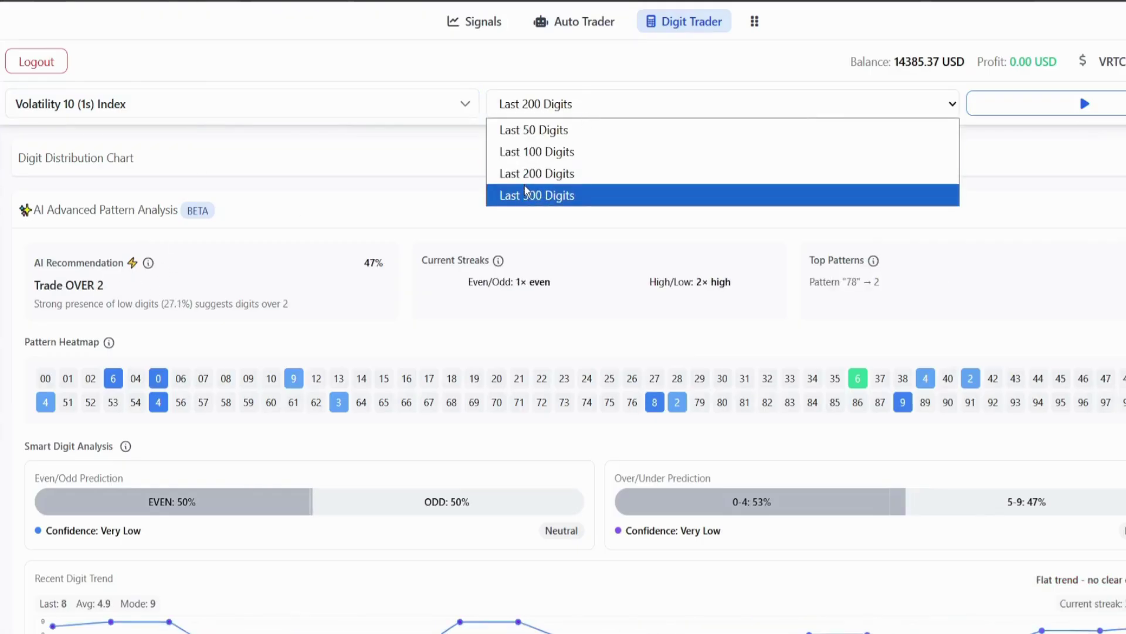
{"action": "left_click", "coordinate": [407, 185]}
{"action": "scroll", "coordinate": [110, 255], "scroll_direction": "down", "scroll_amount": 1}
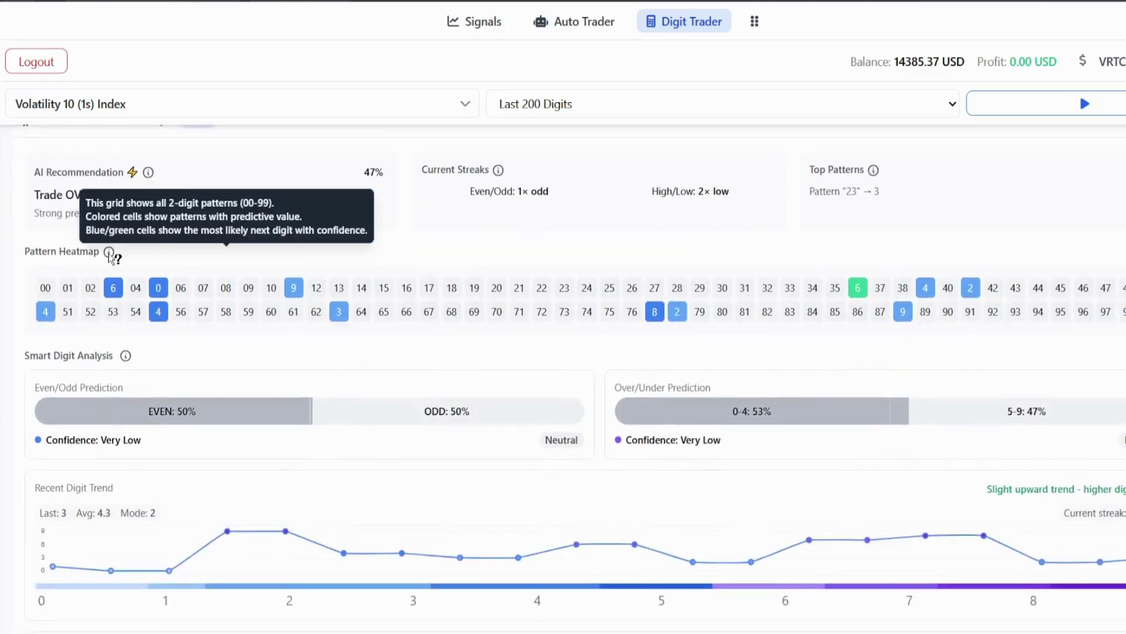
{"action": "scroll", "coordinate": [110, 255], "scroll_direction": "down", "scroll_amount": 1}
{"action": "scroll", "coordinate": [88, 200], "scroll_direction": "down", "scroll_amount": 1}
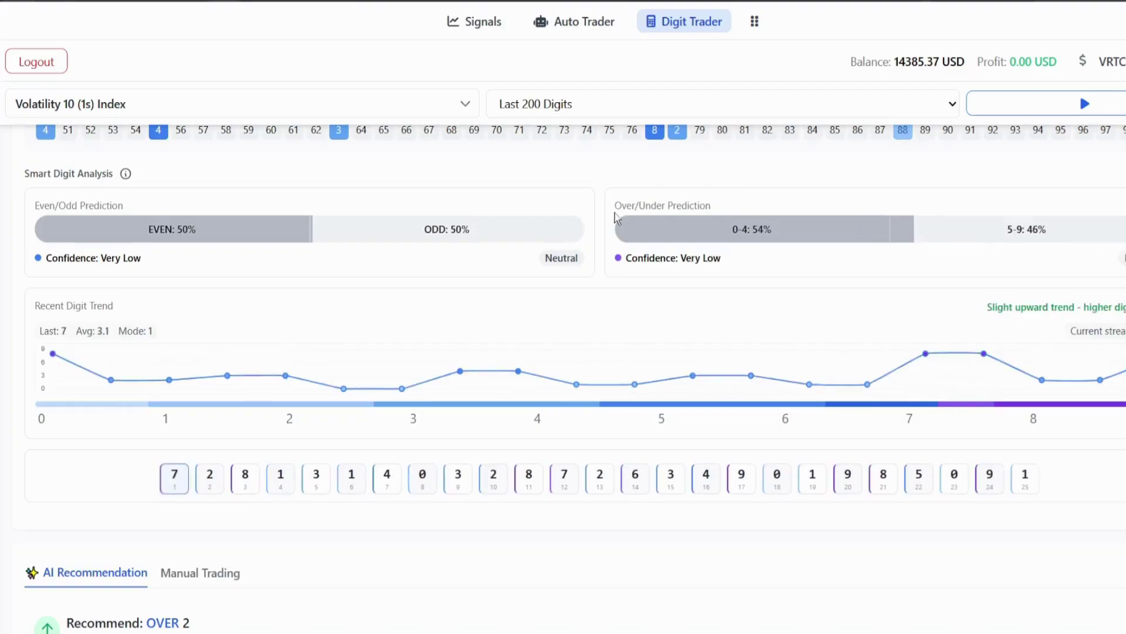
{"action": "scroll", "coordinate": [546, 246], "scroll_direction": "down", "scroll_amount": 2}
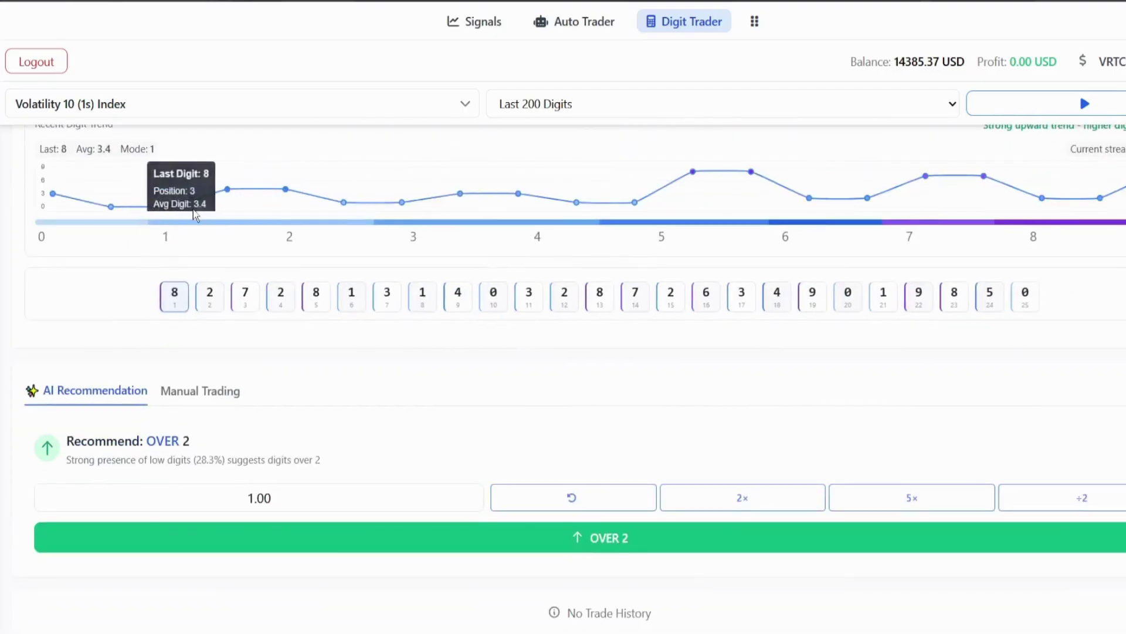
{"action": "scroll", "coordinate": [194, 217], "scroll_direction": "down", "scroll_amount": 1}
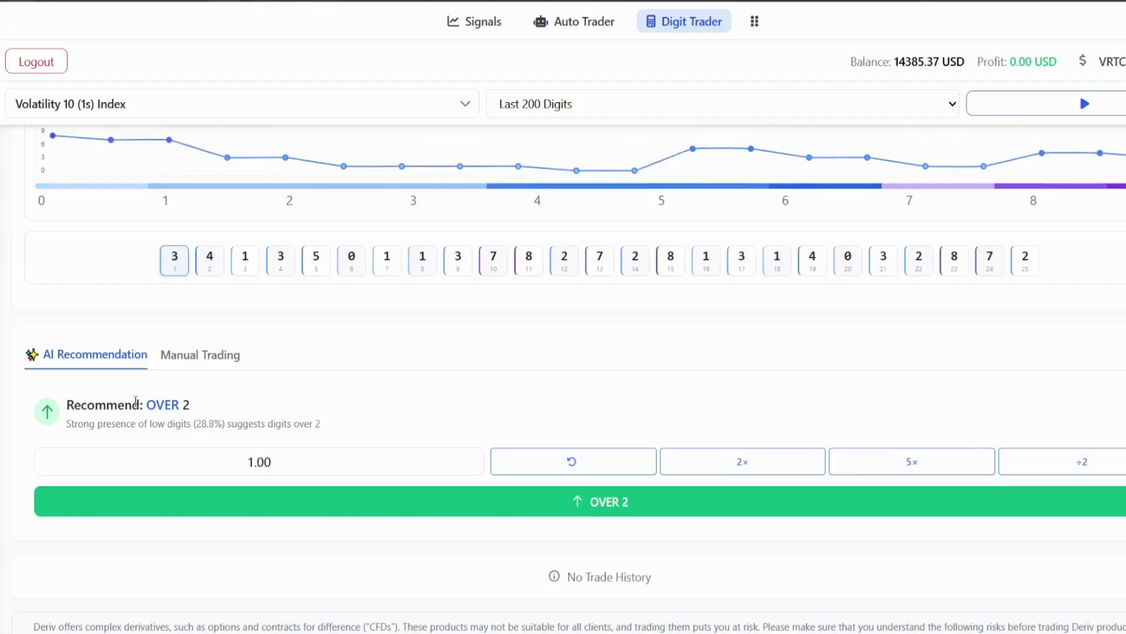
Change the stake from 1 to 100 and place the recommended OVER 2 trade.
{"action": "left_click", "coordinate": [249, 461]}
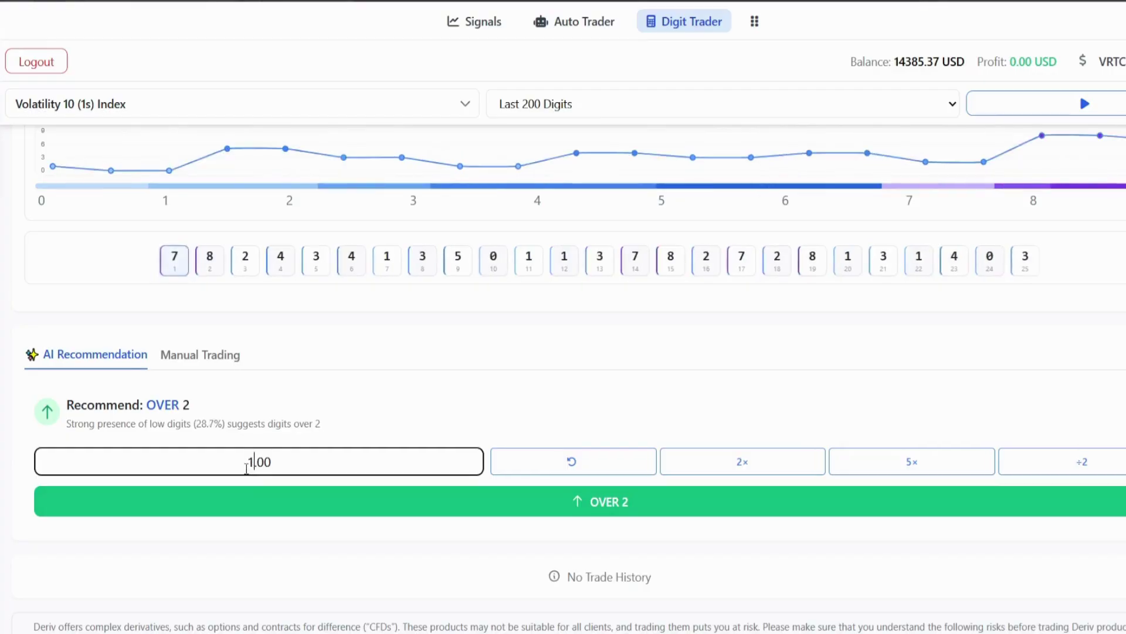
{"action": "key", "text": "BackSpace"}
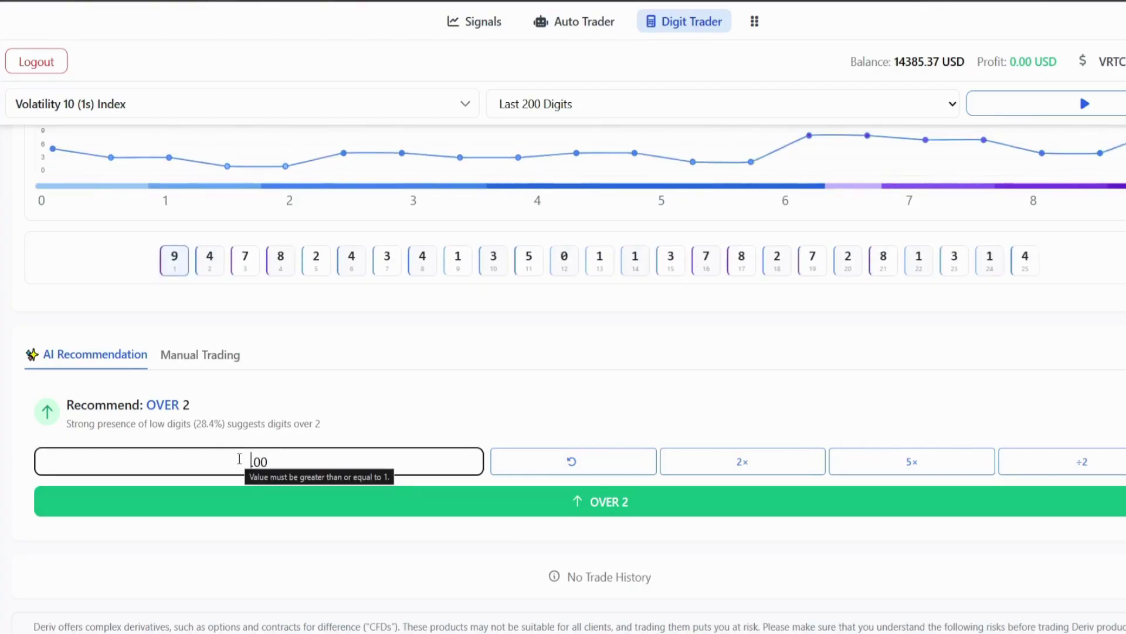
{"action": "type", "text": "1"}
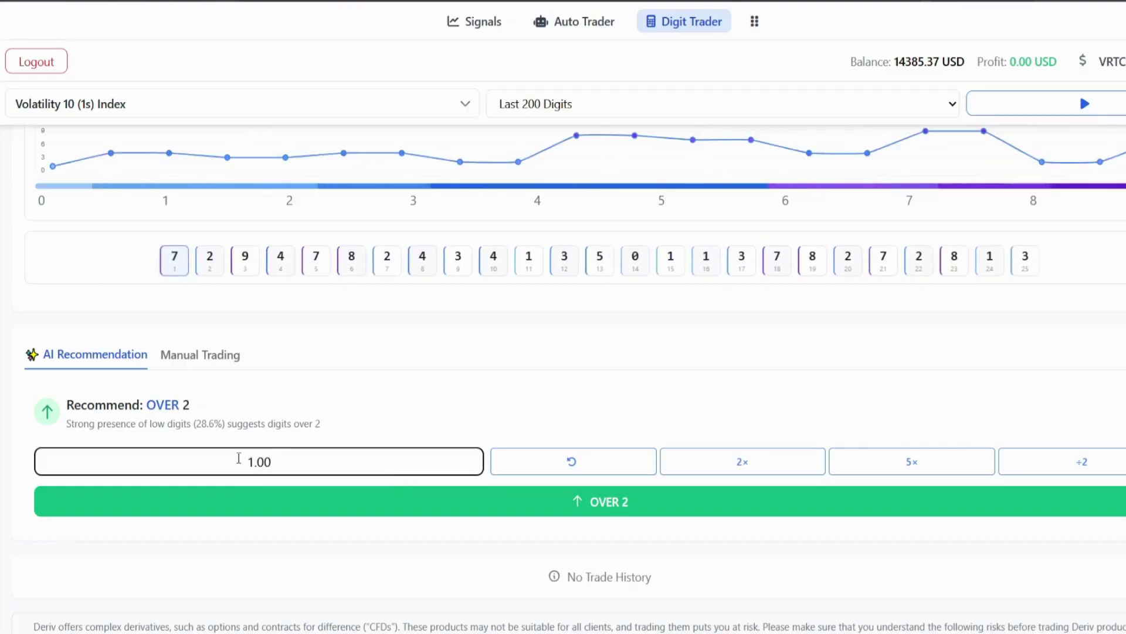
{"action": "type", "text": "00"}
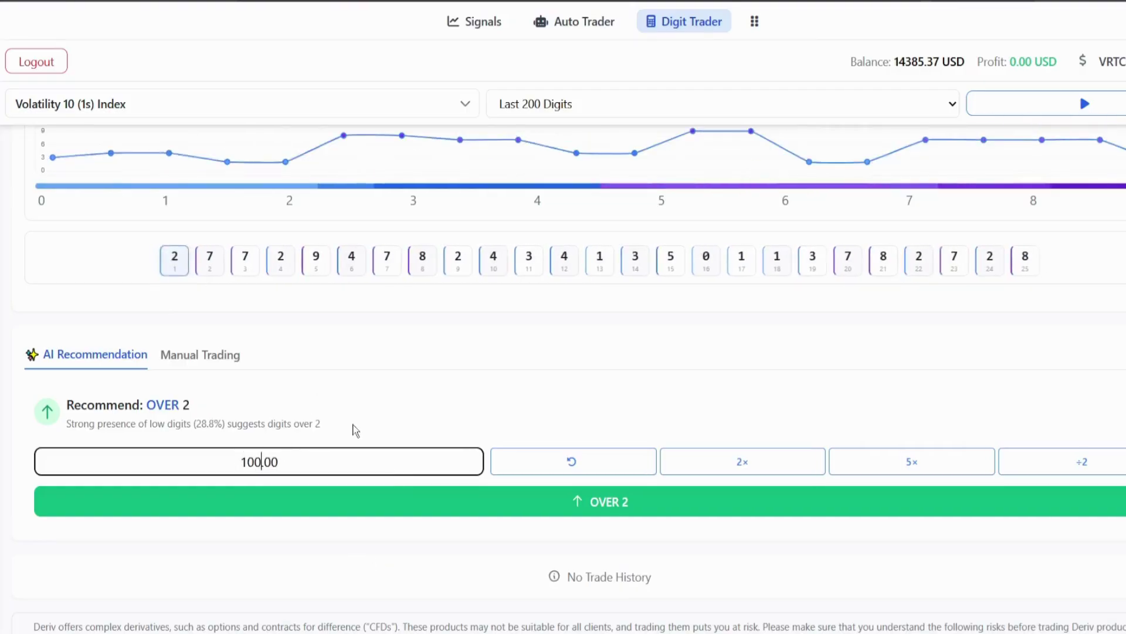
{"action": "scroll", "coordinate": [735, 417], "scroll_direction": "up", "scroll_amount": 5}
{"action": "scroll", "coordinate": [895, 399], "scroll_direction": "down", "scroll_amount": 4}
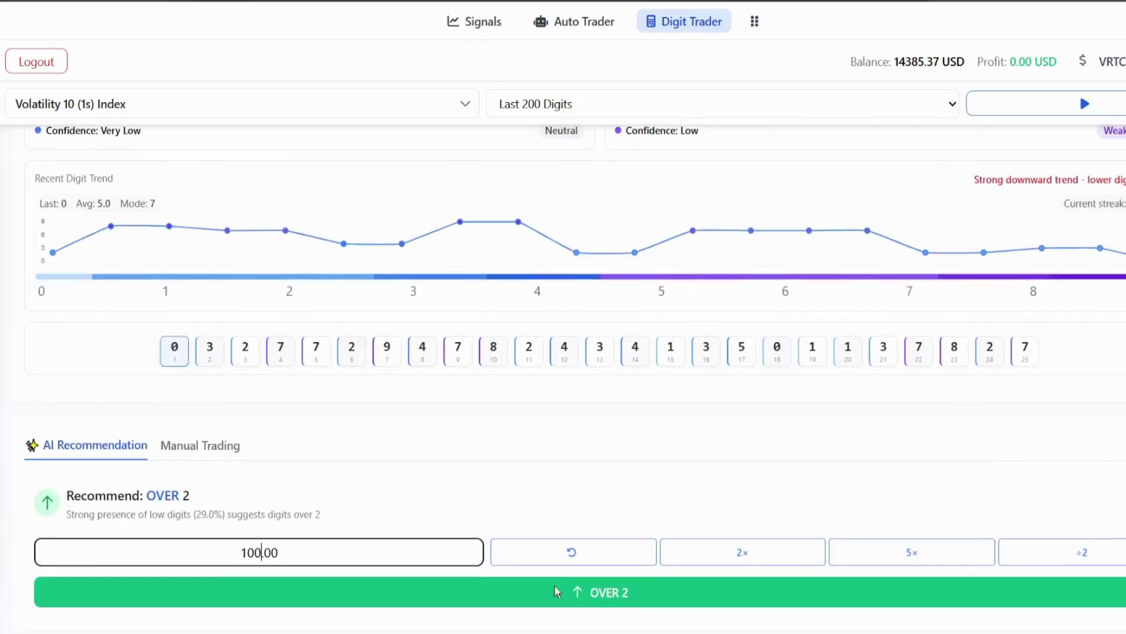
{"action": "left_click", "coordinate": [440, 601]}
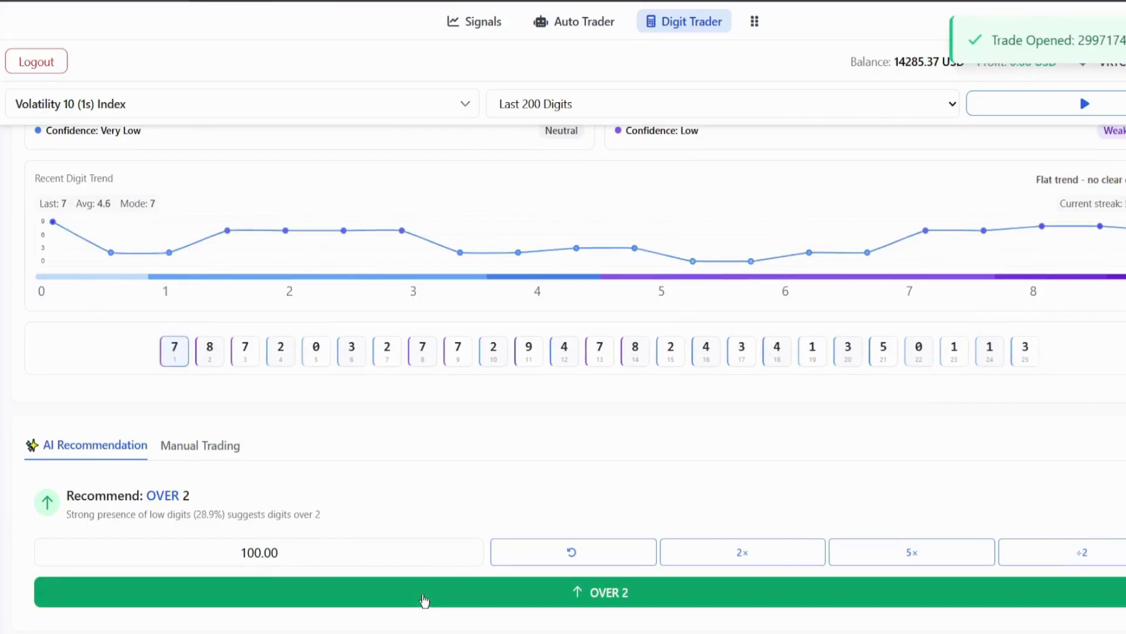
{"action": "scroll", "coordinate": [735, 468], "scroll_direction": "down", "scroll_amount": 1}
{"action": "scroll", "coordinate": [736, 470], "scroll_direction": "down", "scroll_amount": 3}
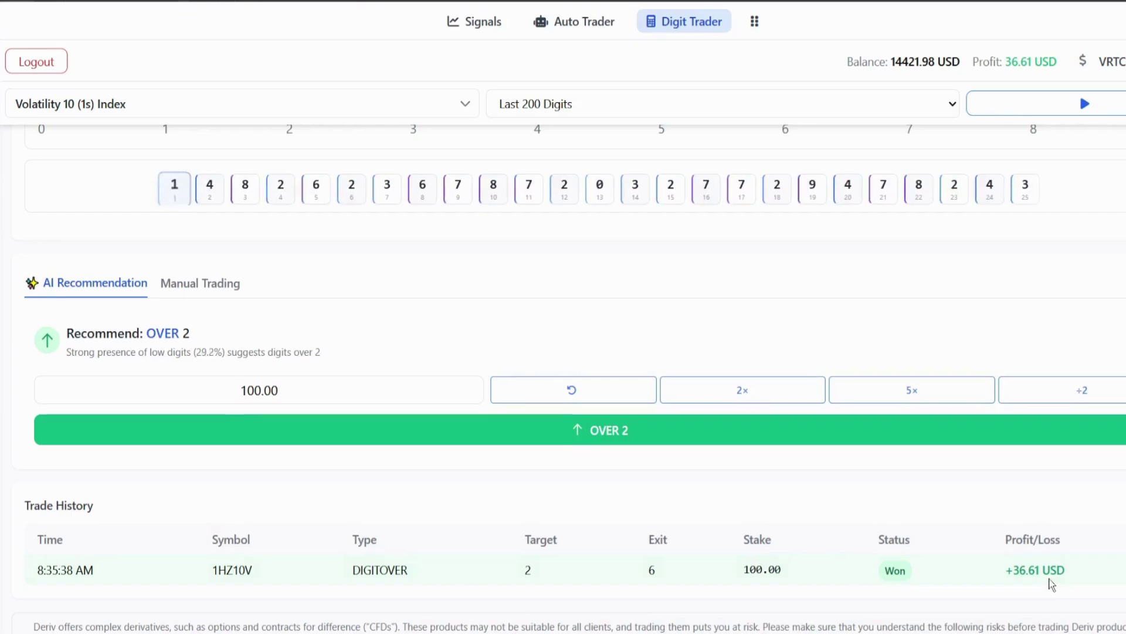
{"action": "scroll", "coordinate": [1060, 563], "scroll_direction": "up", "scroll_amount": 5}
{"action": "scroll", "coordinate": [856, 554], "scroll_direction": "up", "scroll_amount": 1}
{"action": "scroll", "coordinate": [810, 477], "scroll_direction": "up", "scroll_amount": 1}
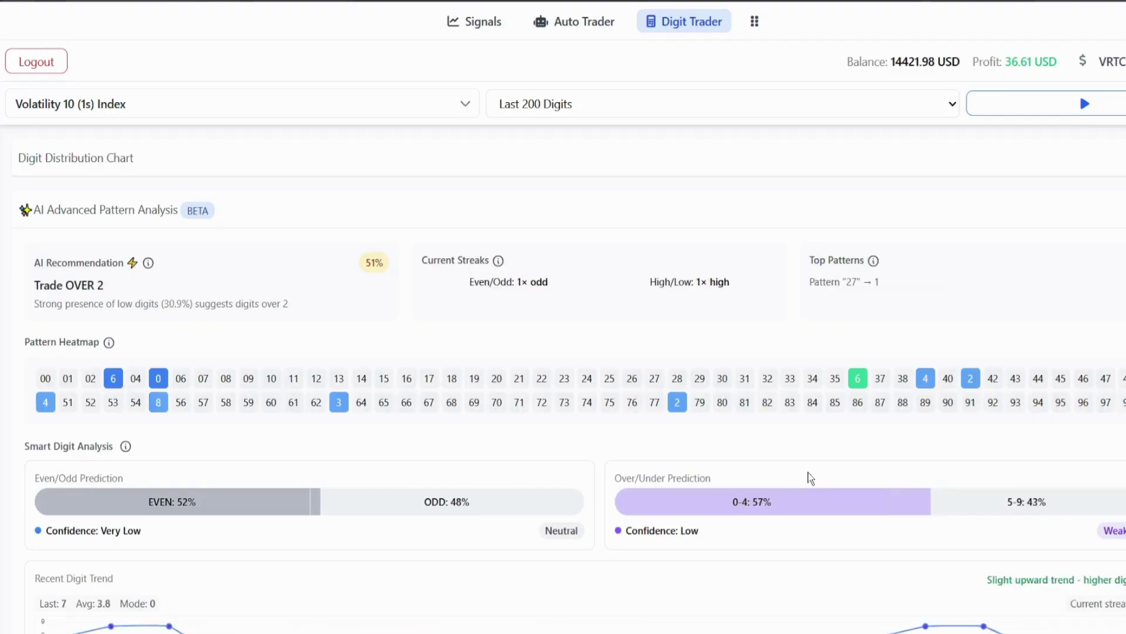
{"action": "scroll", "coordinate": [754, 454], "scroll_direction": "down", "scroll_amount": 3}
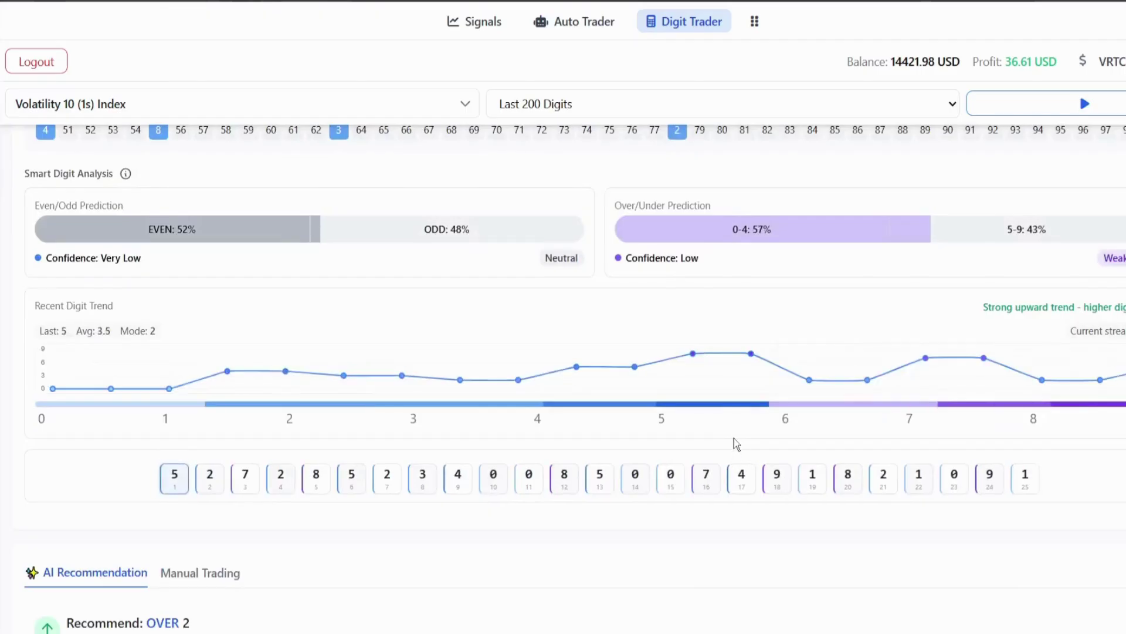
{"action": "scroll", "coordinate": [732, 439], "scroll_direction": "up", "scroll_amount": 3}
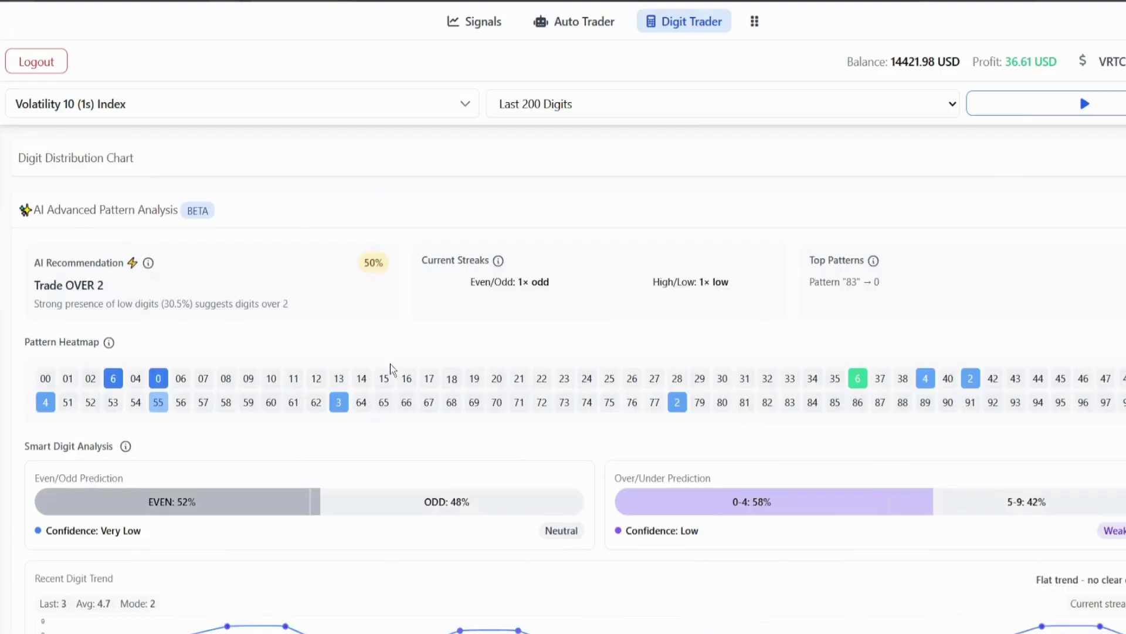
{"action": "left_click", "coordinate": [126, 104]}
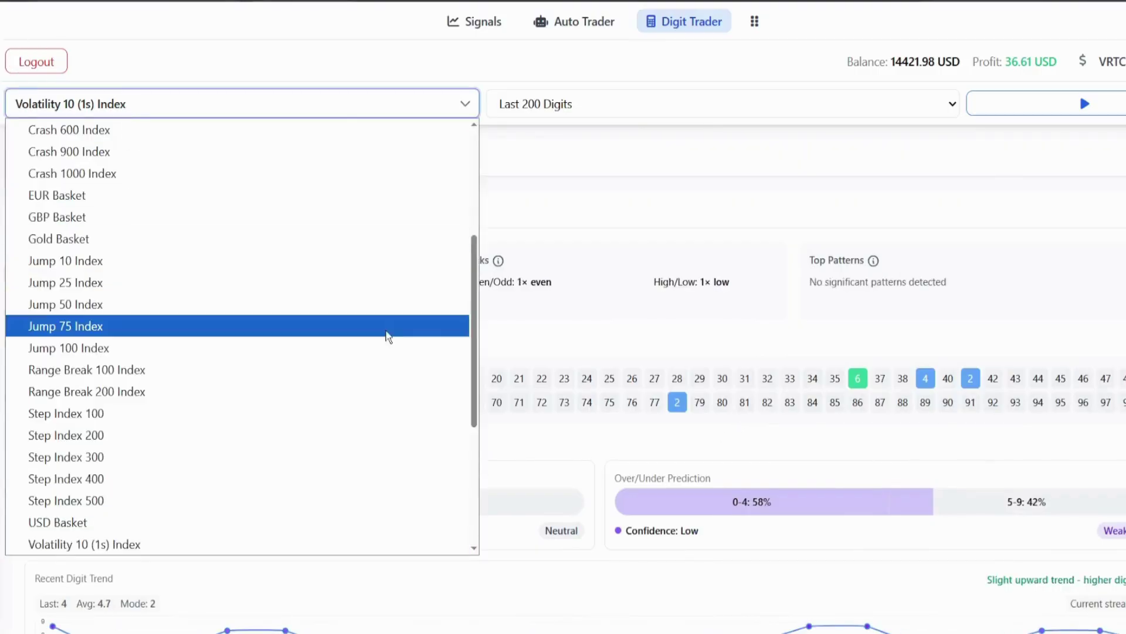
{"action": "left_click", "coordinate": [581, 164]}
{"action": "scroll", "coordinate": [324, 290], "scroll_direction": "down", "scroll_amount": 4}
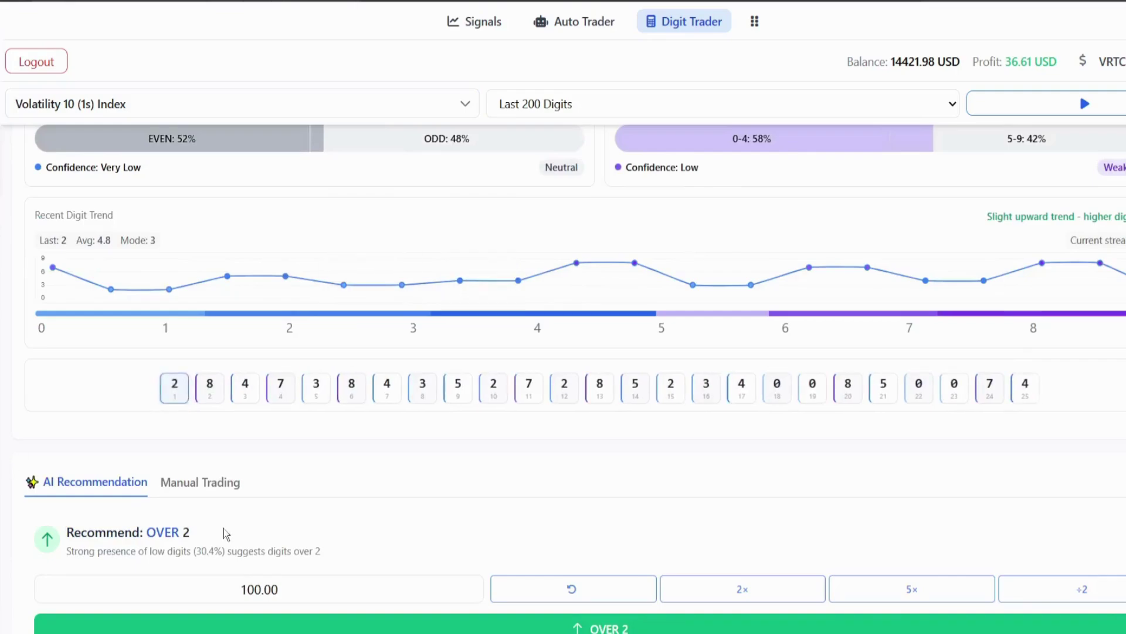
{"action": "scroll", "coordinate": [223, 533], "scroll_direction": "down", "scroll_amount": 2}
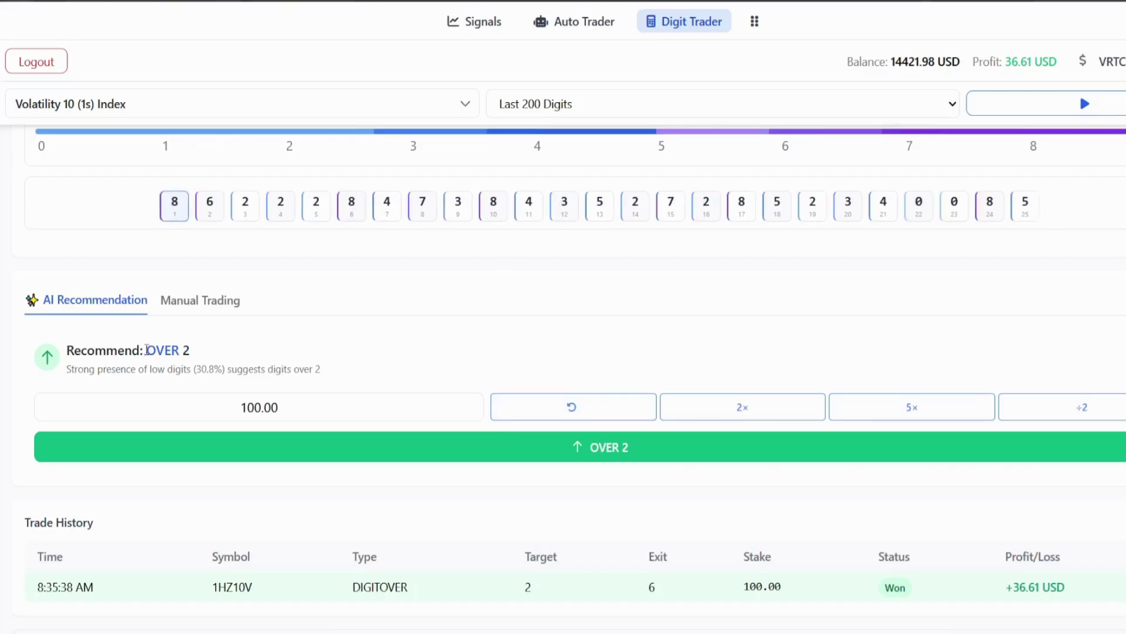
{"action": "left_click", "coordinate": [224, 298]}
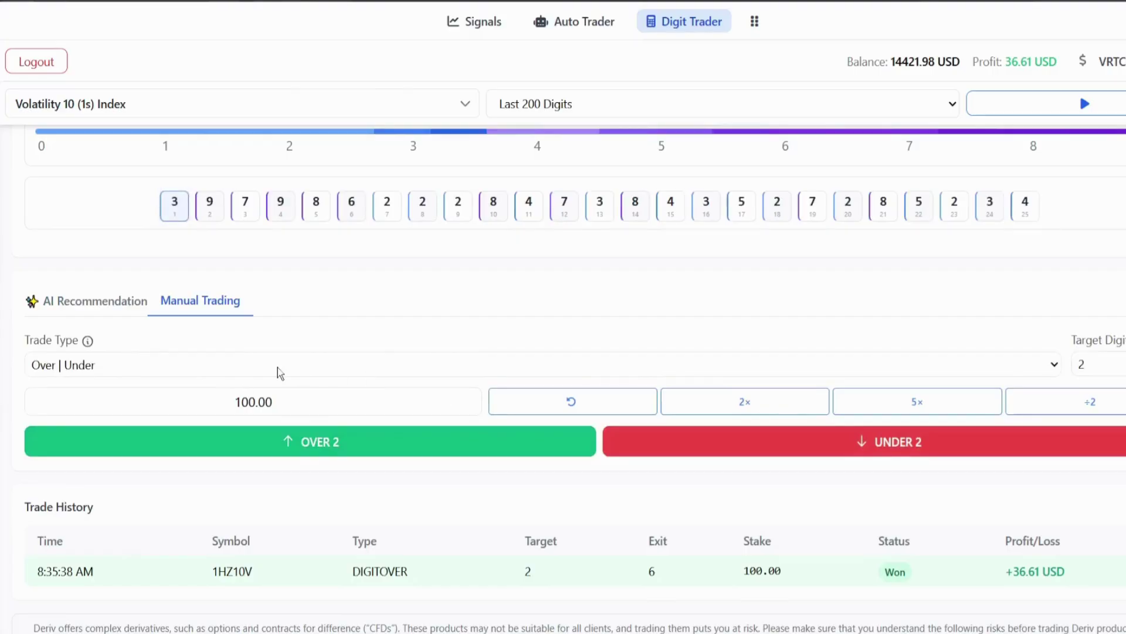
{"action": "left_click", "coordinate": [1123, 372]}
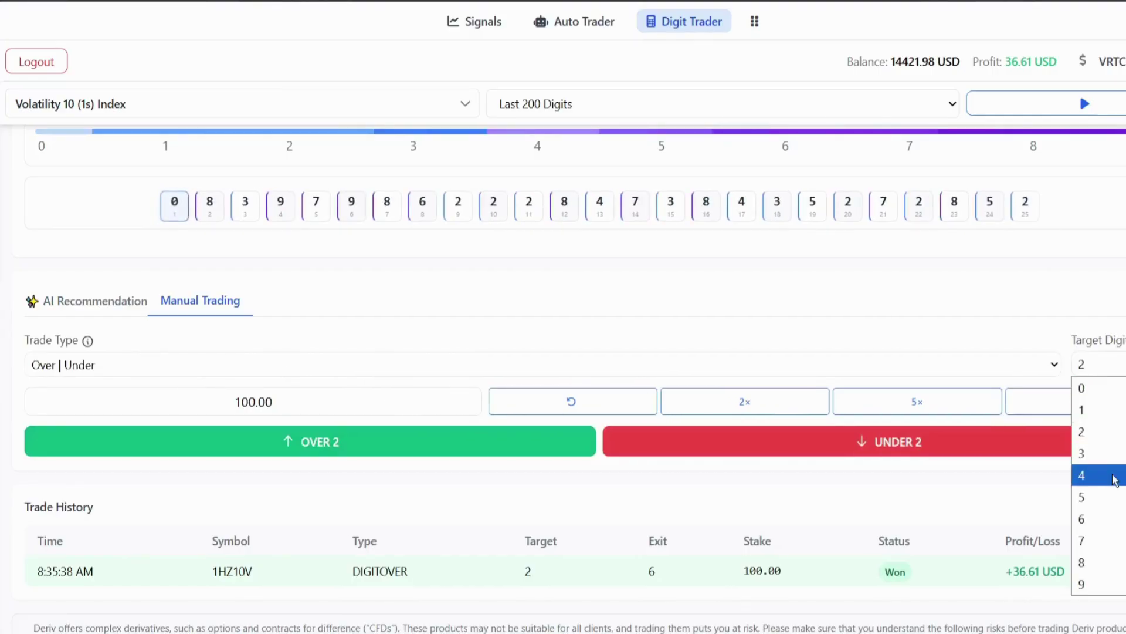
{"action": "left_click", "coordinate": [1102, 457]}
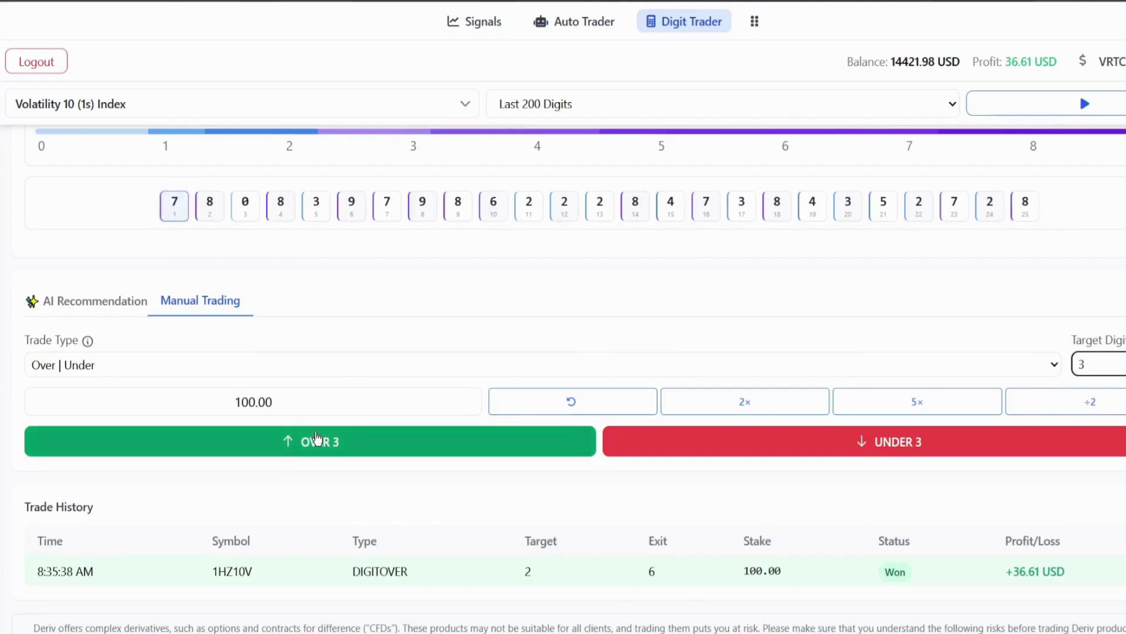
{"action": "left_click", "coordinate": [73, 314]}
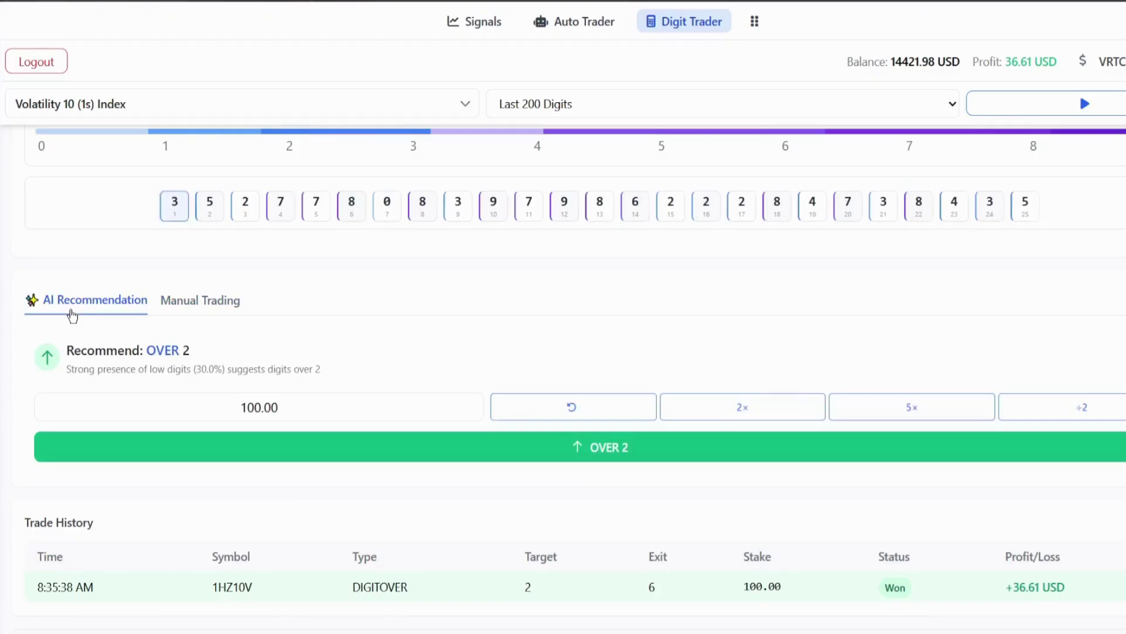